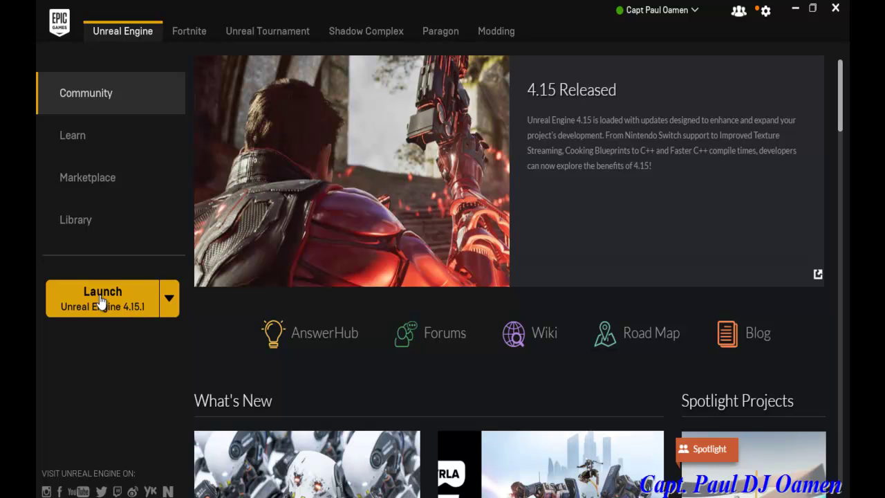
Step: Launch Unreal Engine 4.15.1 from the Epic Games Launcher to reach the Project Browser
{"action": "left_click", "coordinate": [114, 295]}
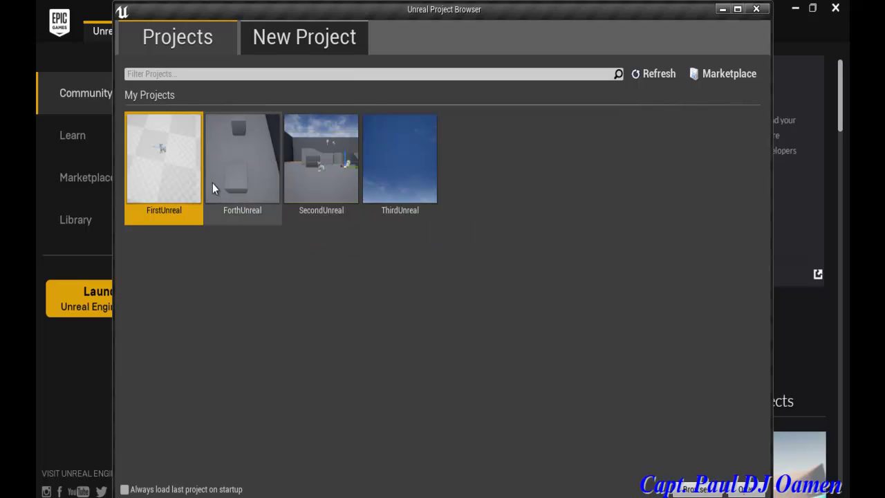
Step: Switch the Unreal Project Browser to the New Project page with its Blueprint templates
{"action": "left_click", "coordinate": [272, 43]}
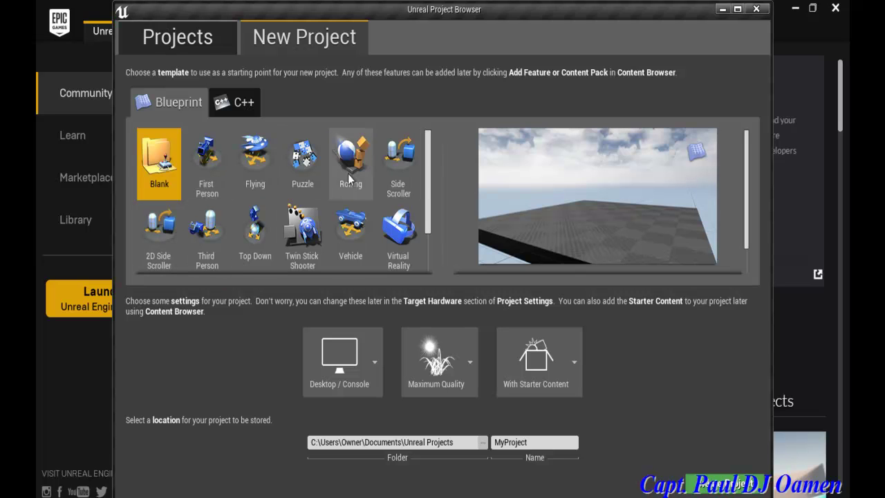
Step: Preview the Puzzle, Rolling, Vehicle, VR, Top Down, Third Person and other templates, then select First Person
{"action": "left_click", "coordinate": [304, 161]}
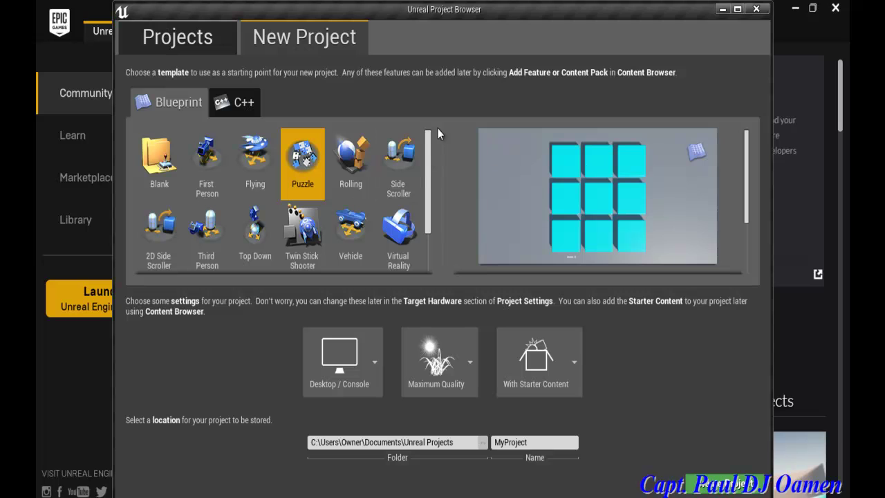
{"action": "left_click", "coordinate": [402, 155]}
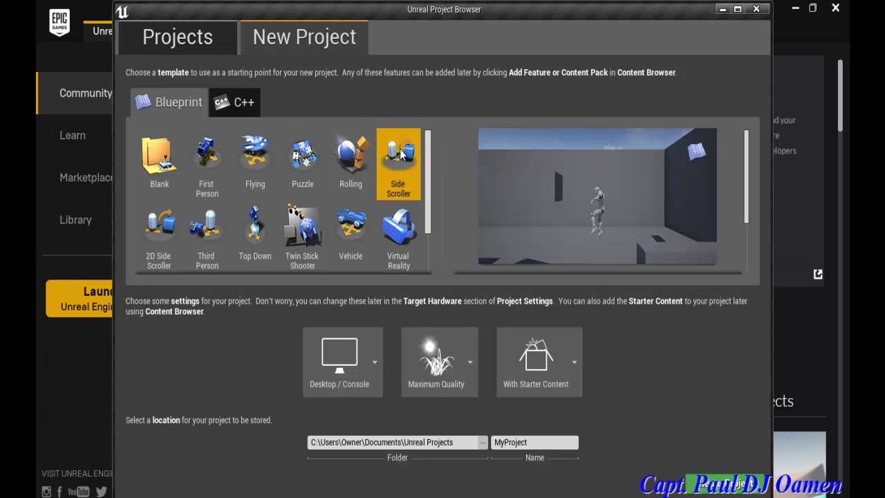
{"action": "left_click", "coordinate": [350, 166]}
{"action": "left_click", "coordinate": [344, 230]}
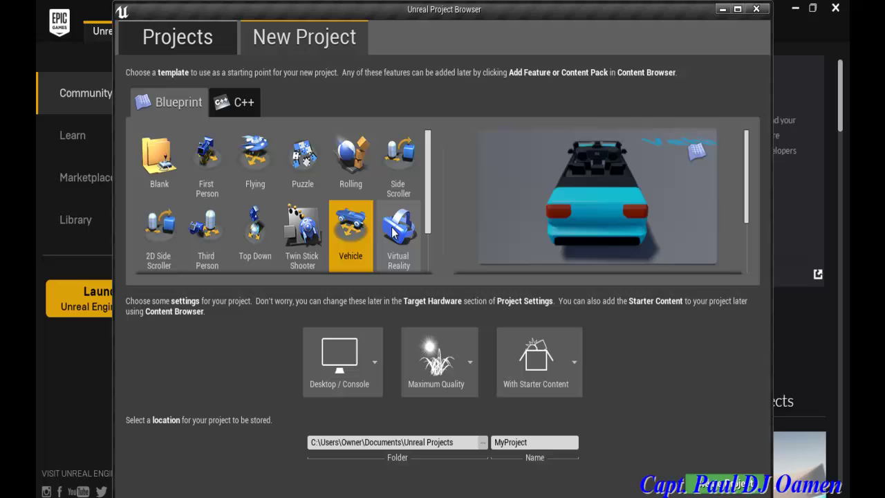
{"action": "left_click", "coordinate": [392, 234]}
{"action": "left_click", "coordinate": [295, 232]}
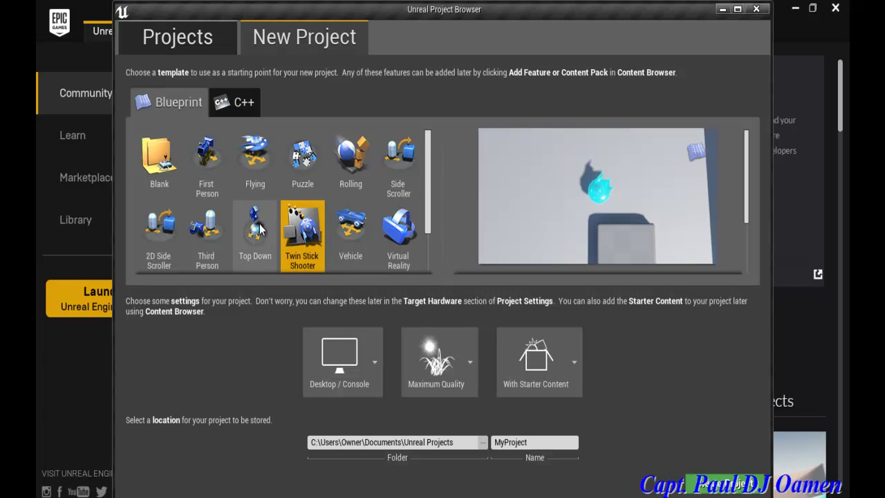
{"action": "left_click", "coordinate": [263, 229]}
{"action": "left_click", "coordinate": [199, 220]}
{"action": "left_click", "coordinate": [167, 229]}
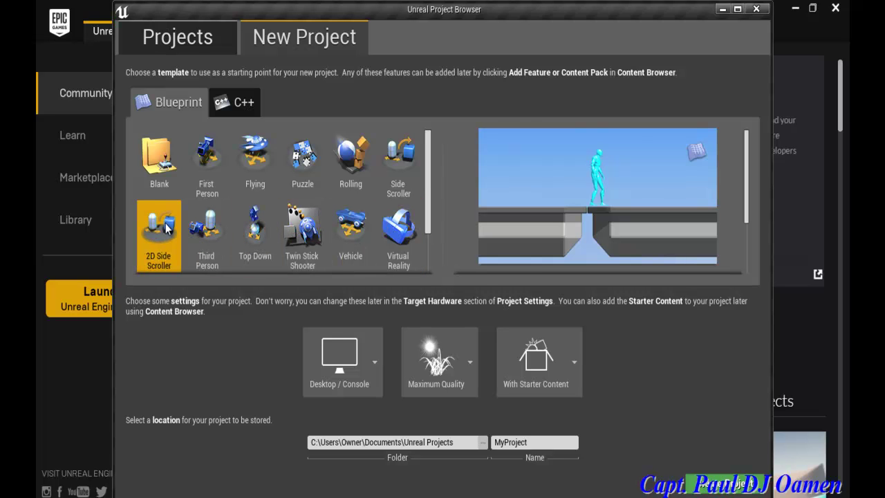
{"action": "left_click", "coordinate": [160, 165]}
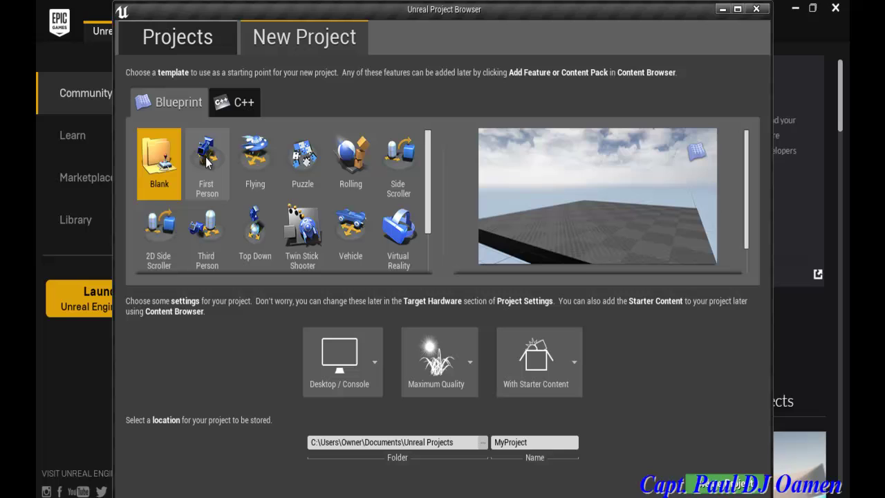
{"action": "left_click", "coordinate": [207, 159]}
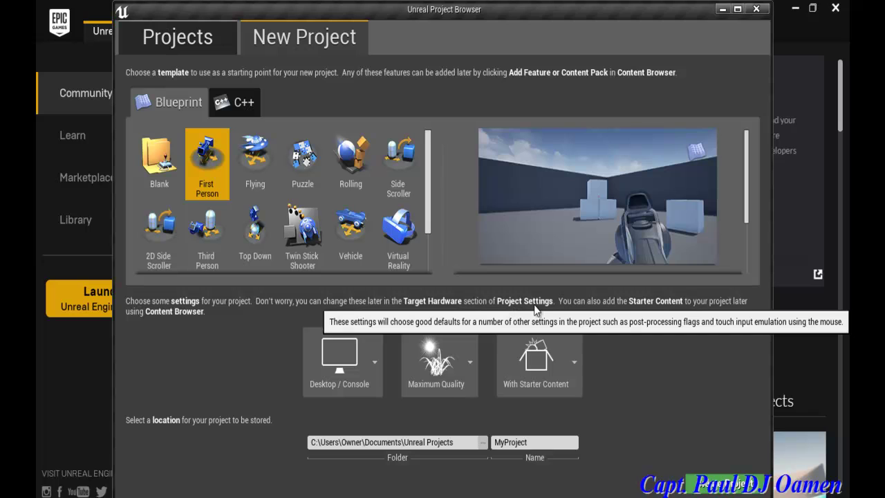
Step: Keep Desktop / Console and Maximum Quality, choose With Starter Content, and select the default project name
{"action": "left_click", "coordinate": [374, 367]}
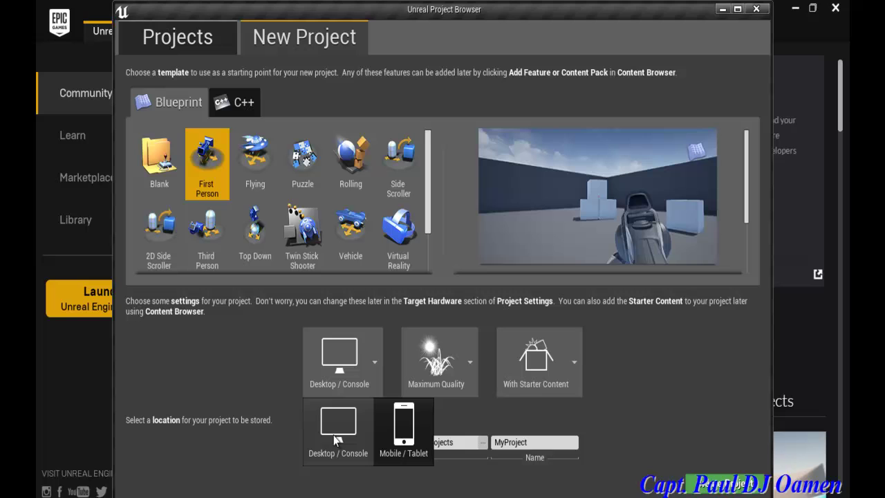
{"action": "left_click", "coordinate": [335, 432]}
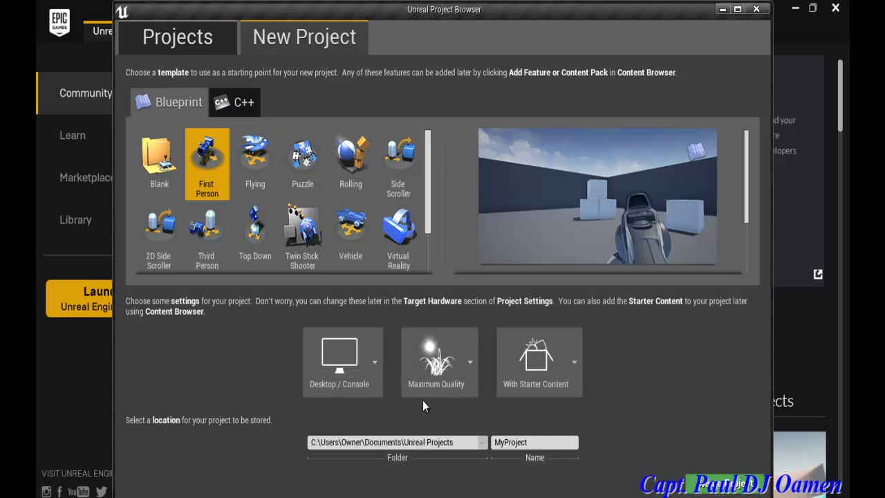
{"action": "left_click", "coordinate": [472, 364]}
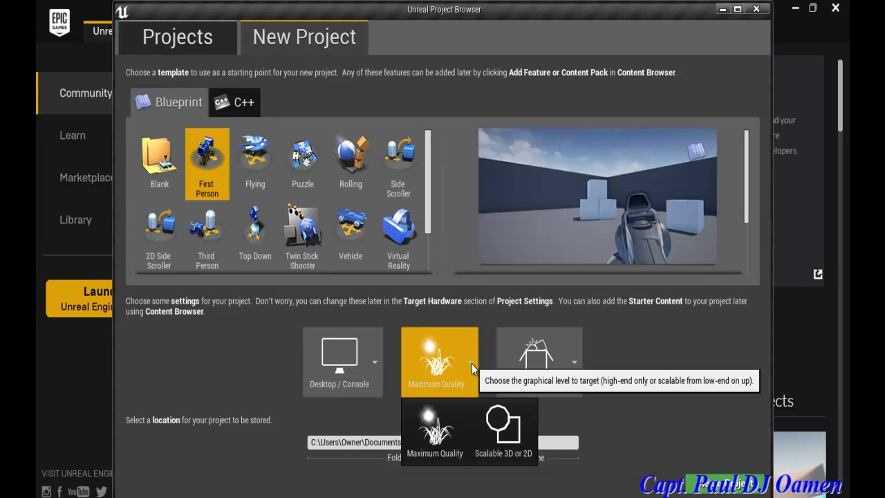
{"action": "left_click", "coordinate": [441, 445]}
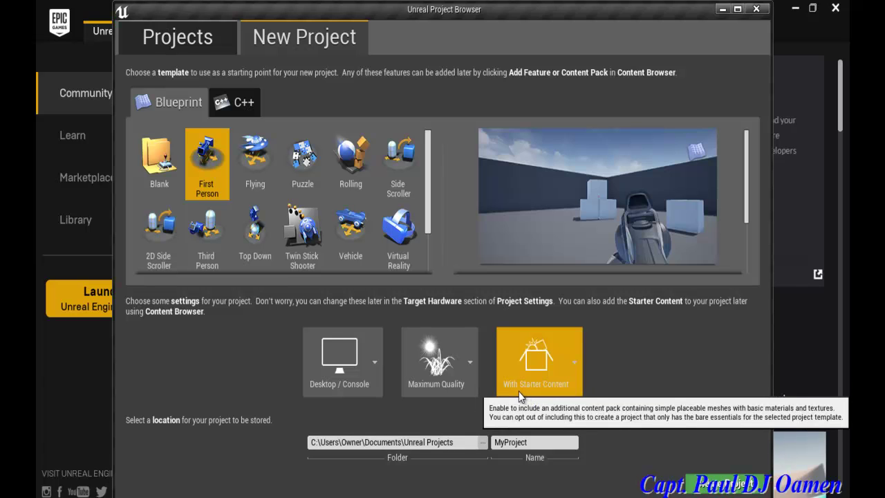
{"action": "left_click", "coordinate": [575, 361]}
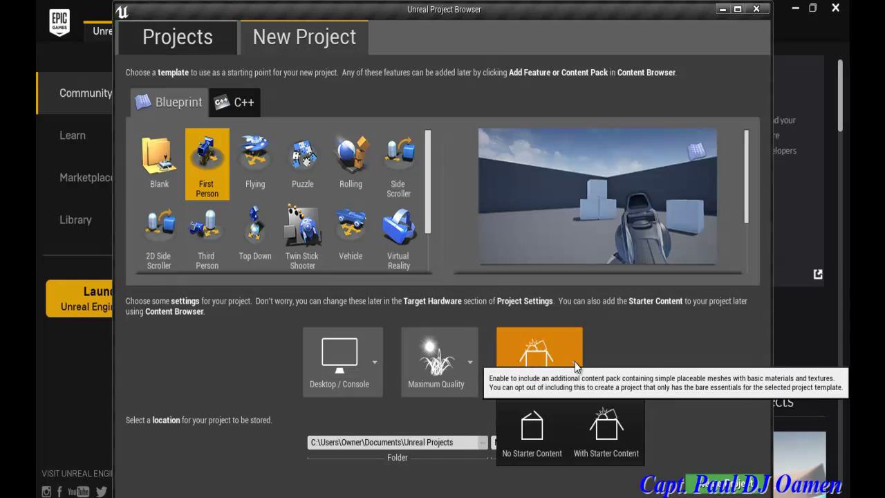
{"action": "left_click", "coordinate": [607, 439]}
{"action": "left_click_drag", "start_coordinate": [546, 442], "coordinate": [494, 446]}
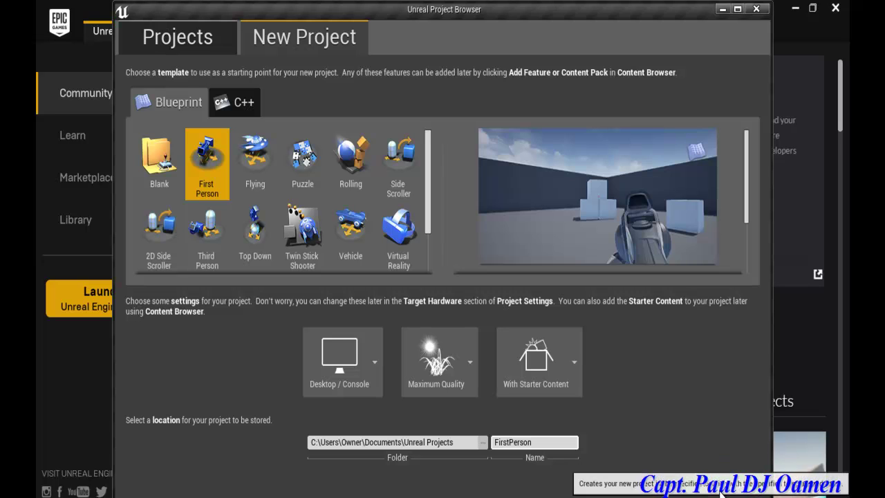
{"action": "left_click", "coordinate": [722, 488]}
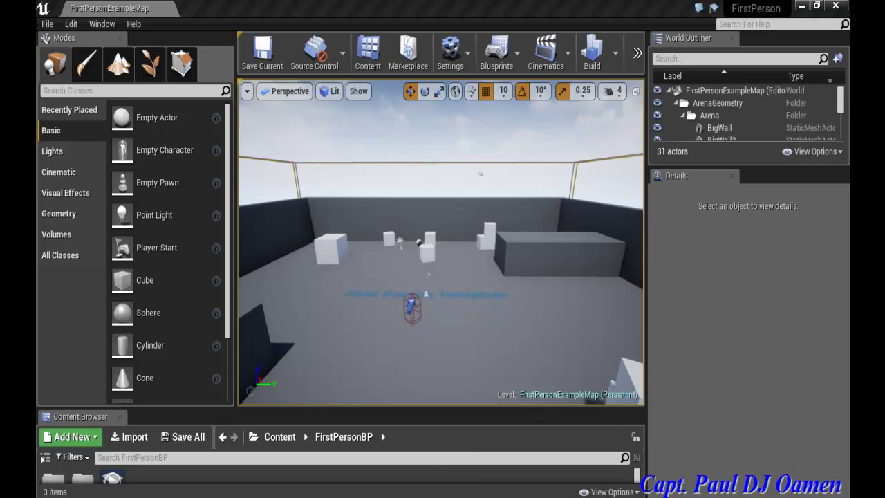
{"action": "left_click_drag", "start_coordinate": [442, 325], "coordinate": [443, 263]}
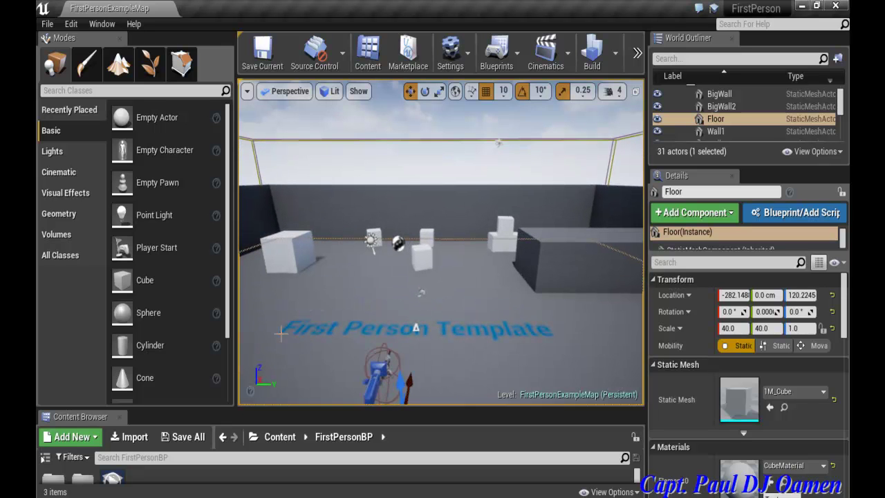
{"action": "scroll", "coordinate": [309, 334], "scroll_direction": "up", "scroll_amount": 2}
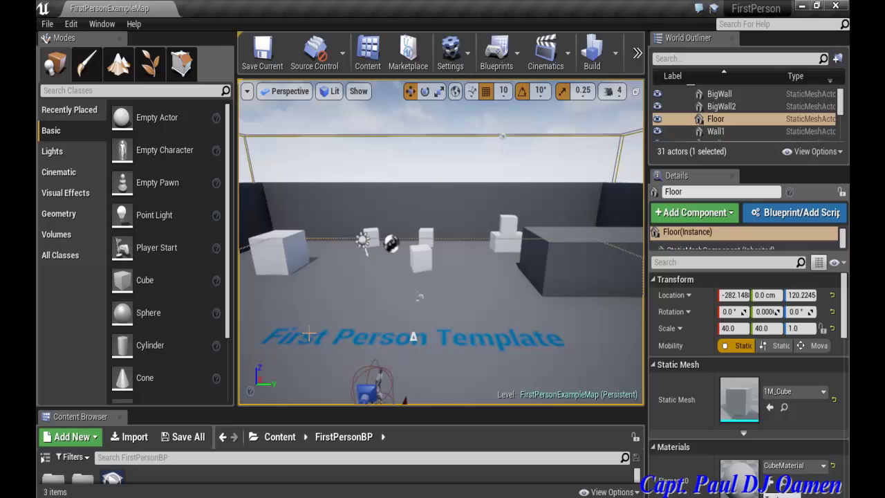
{"action": "scroll", "coordinate": [309, 335], "scroll_direction": "up", "scroll_amount": 2}
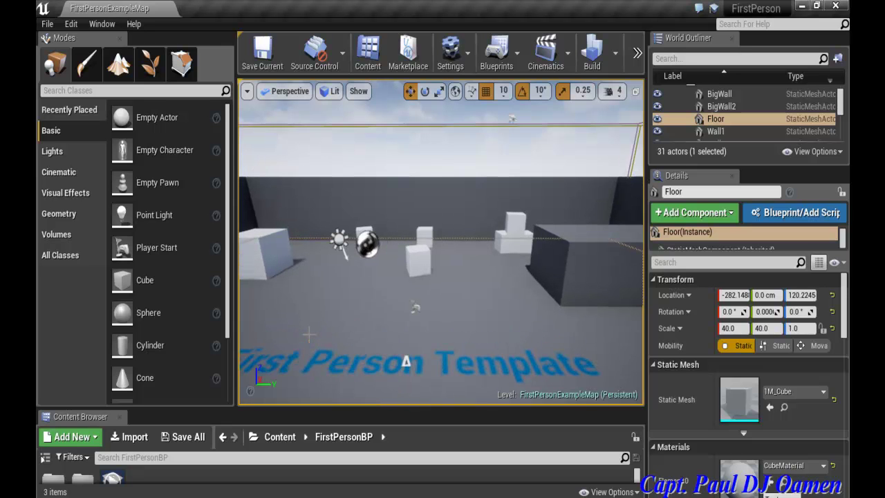
{"action": "scroll", "coordinate": [309, 335], "scroll_direction": "down", "scroll_amount": 2}
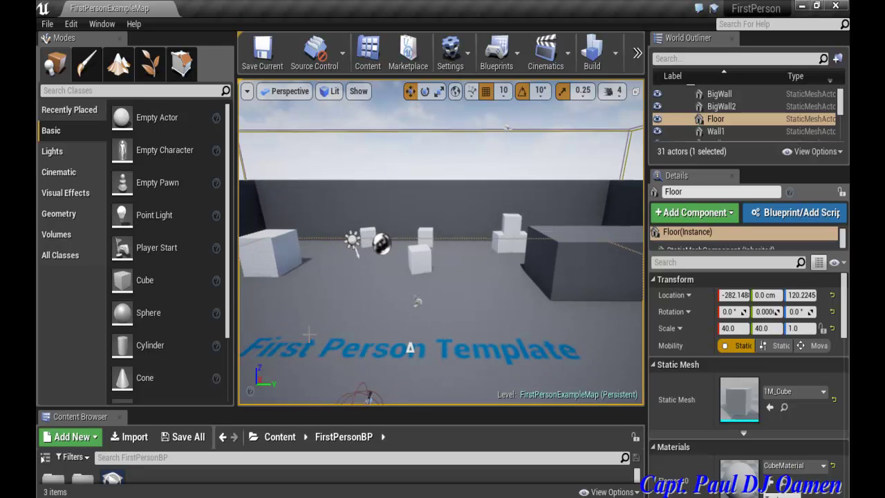
{"action": "scroll", "coordinate": [309, 335], "scroll_direction": "down", "scroll_amount": 3}
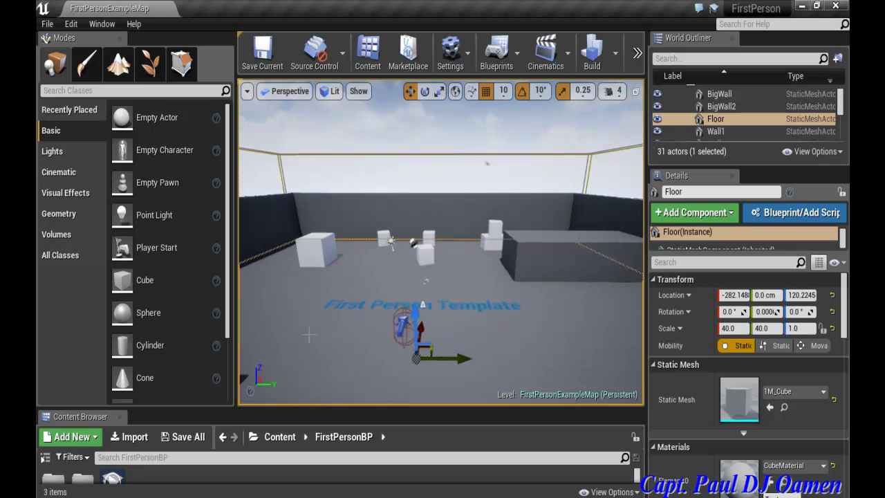
{"action": "scroll", "coordinate": [309, 335], "scroll_direction": "up", "scroll_amount": 2}
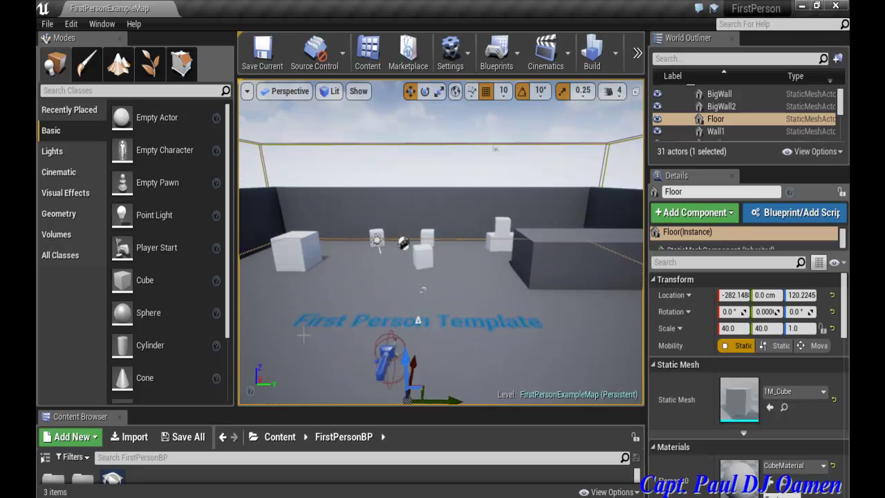
{"action": "right_click_drag", "start_coordinate": [303, 336], "coordinate": [347, 314]}
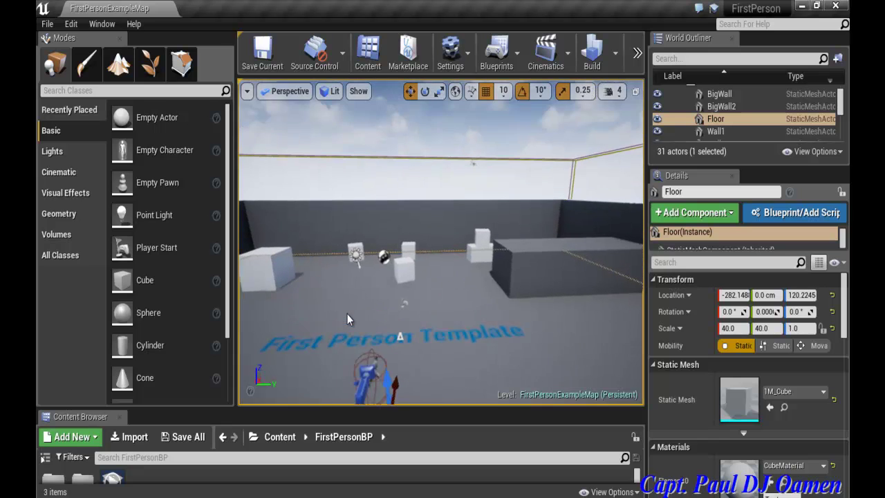
Step: Widen the level viewport and start playing the map in the viewport
{"action": "left_click", "coordinate": [639, 66]}
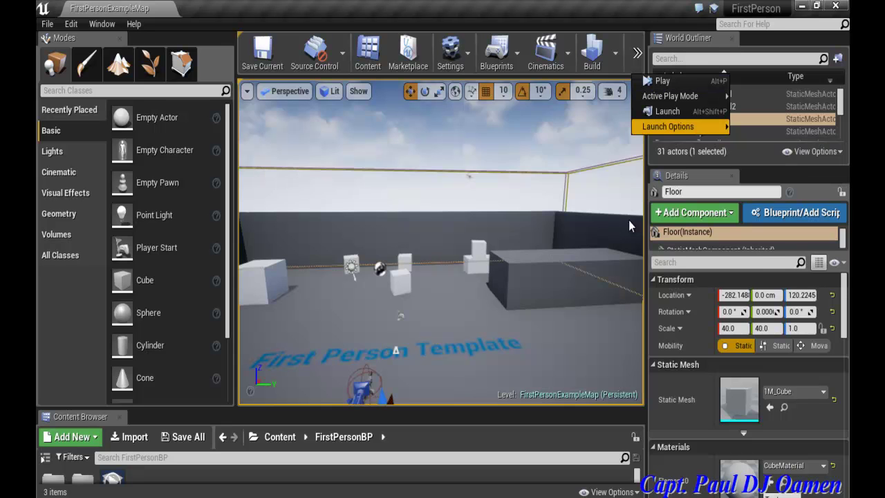
{"action": "mouse_move", "coordinate": [678, 127]}
{"action": "left_click_drag", "start_coordinate": [643, 224], "coordinate": [706, 224]}
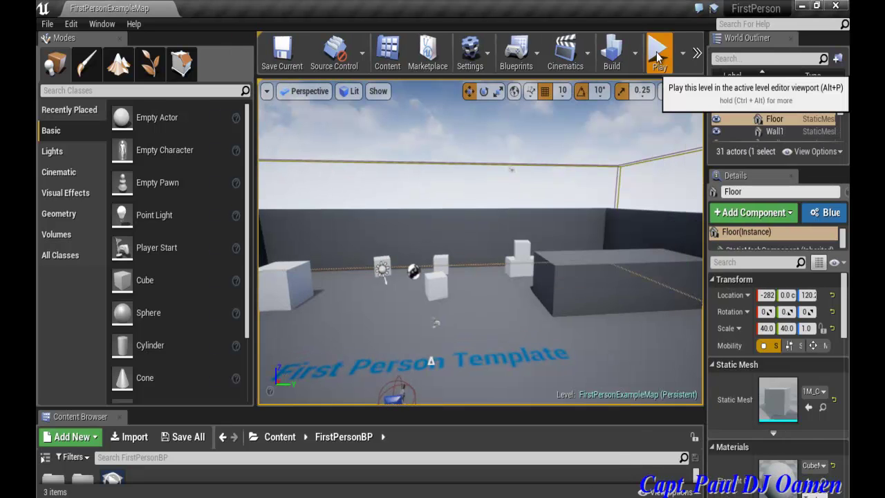
{"action": "left_click", "coordinate": [658, 58]}
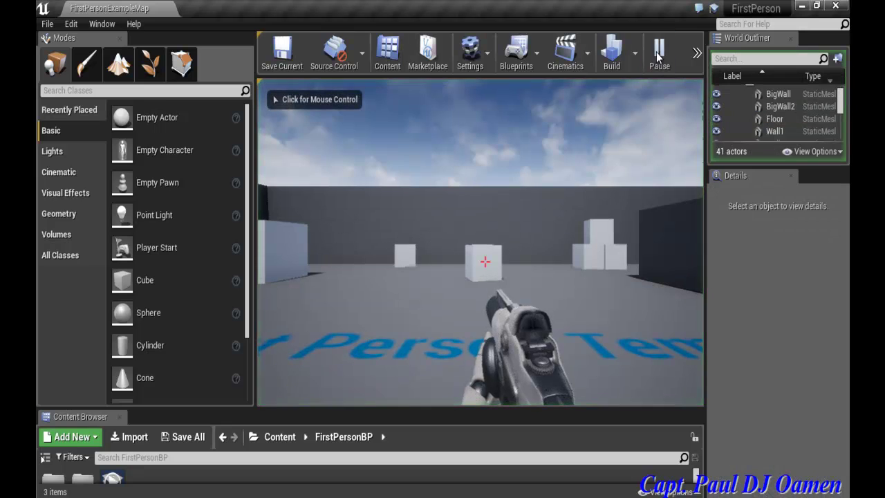
Step: Fire projectiles at the white cubes, knocking them around the FirstPersonExampleMap
{"action": "left_click", "coordinate": [597, 312]}
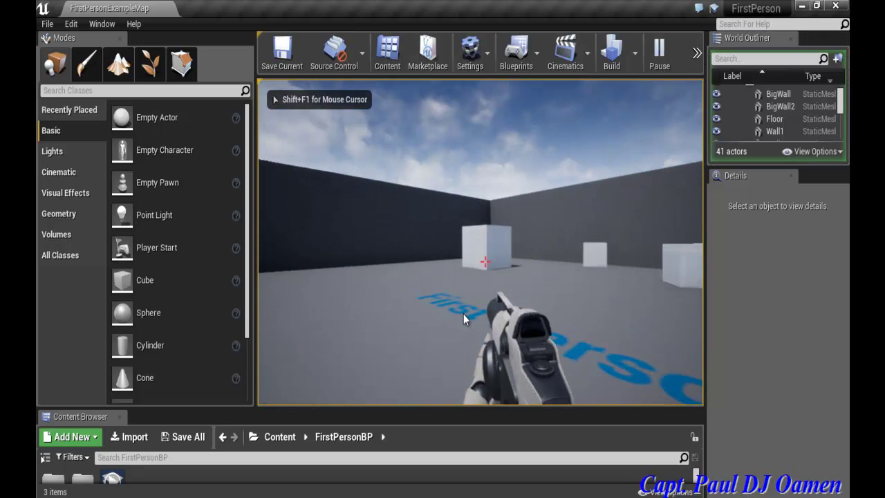
{"action": "left_click", "coordinate": [463, 314]}
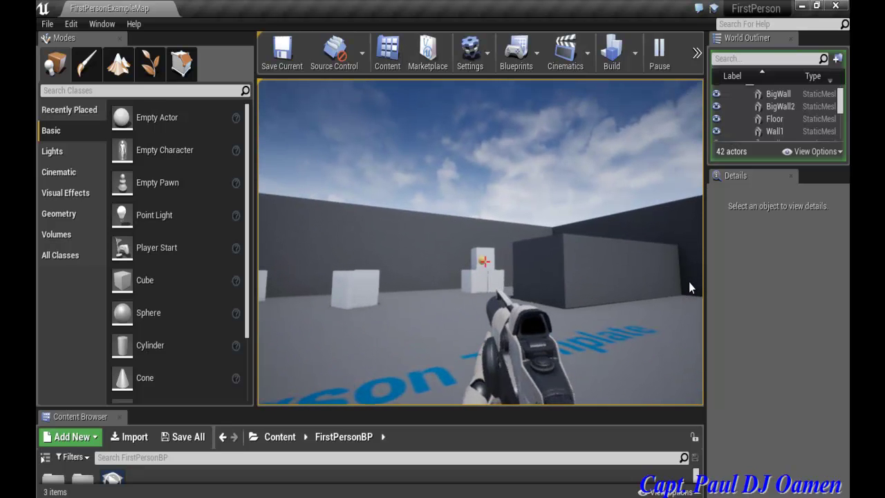
{"action": "left_click", "coordinate": [689, 281]}
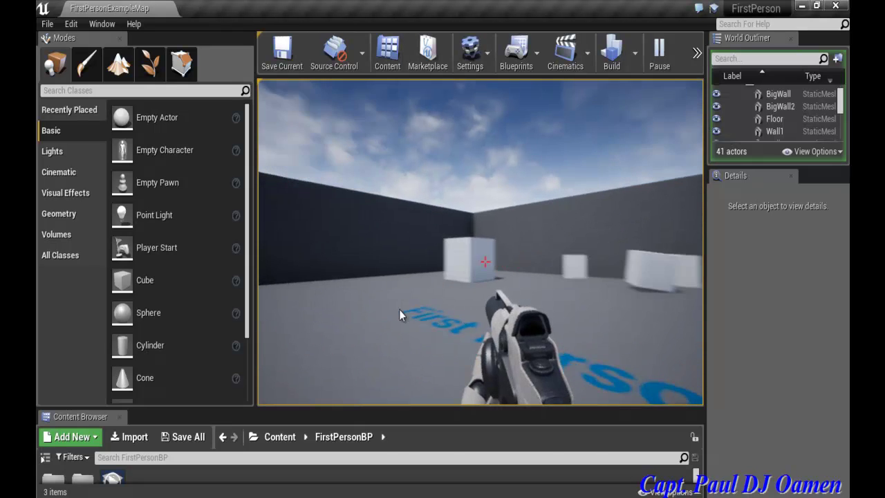
{"action": "left_click", "coordinate": [382, 306]}
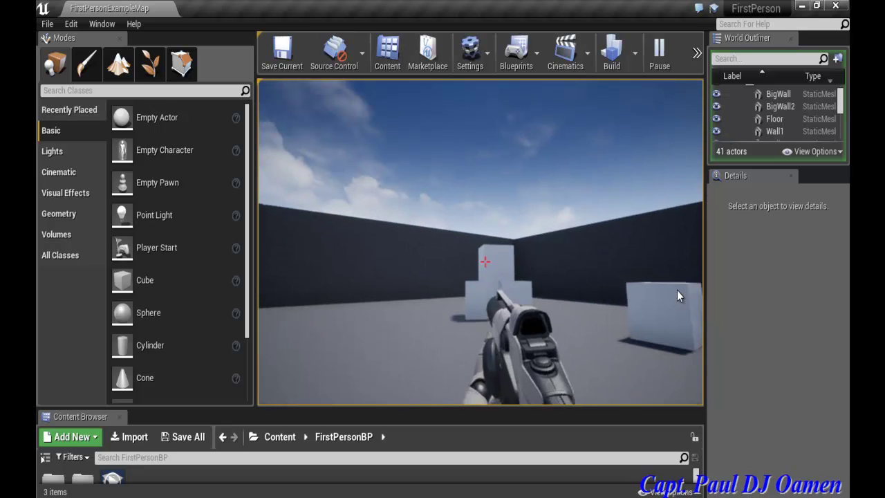
{"action": "left_click", "coordinate": [646, 342]}
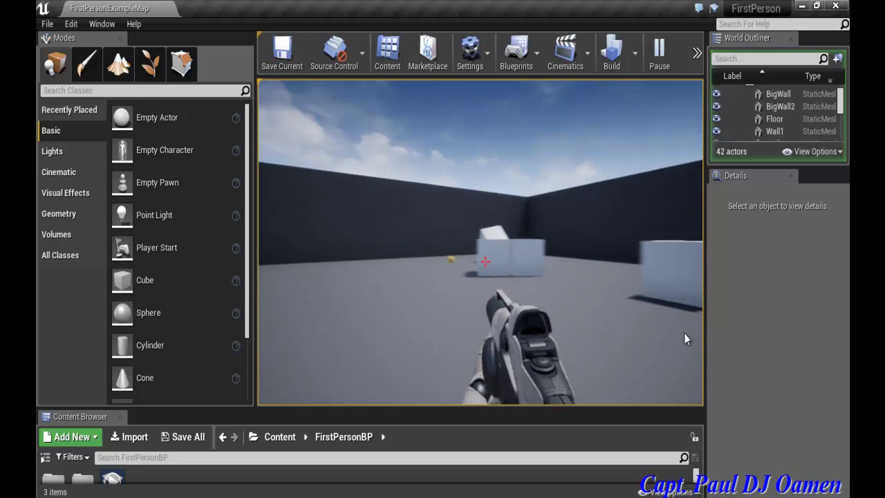
{"action": "left_click", "coordinate": [699, 328]}
{"action": "left_click", "coordinate": [669, 336]}
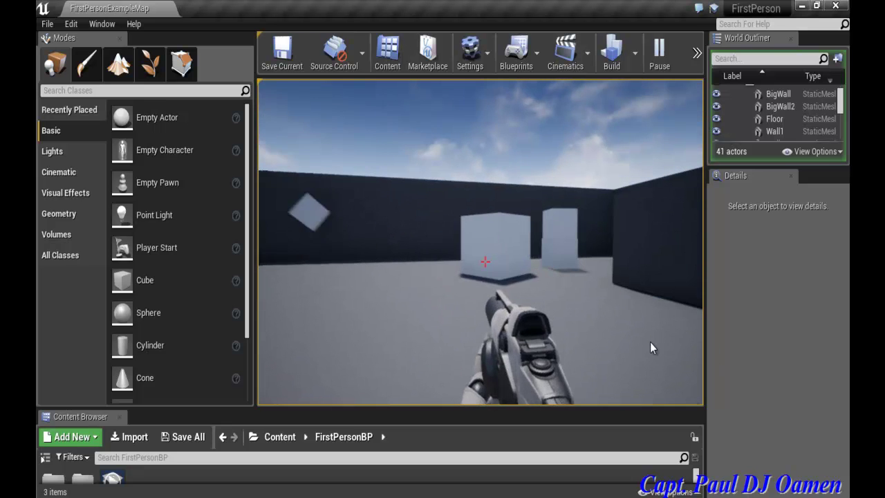
{"action": "left_click", "coordinate": [624, 321]}
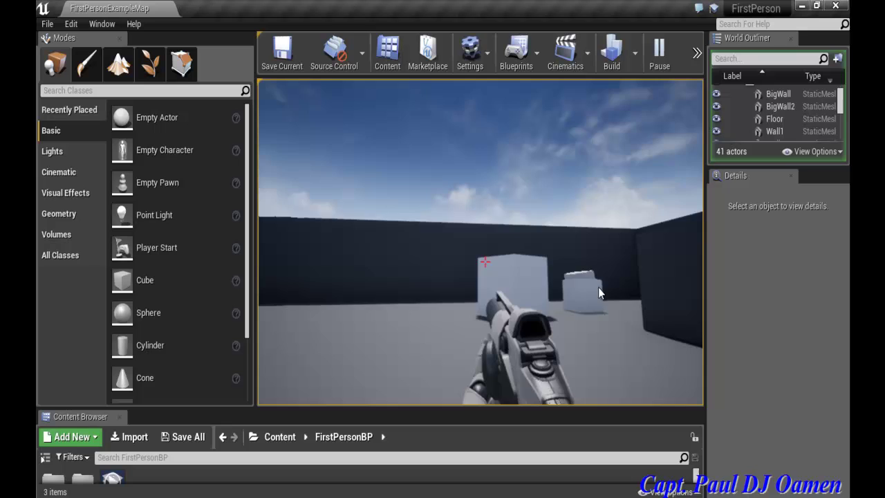
{"action": "left_click", "coordinate": [615, 305]}
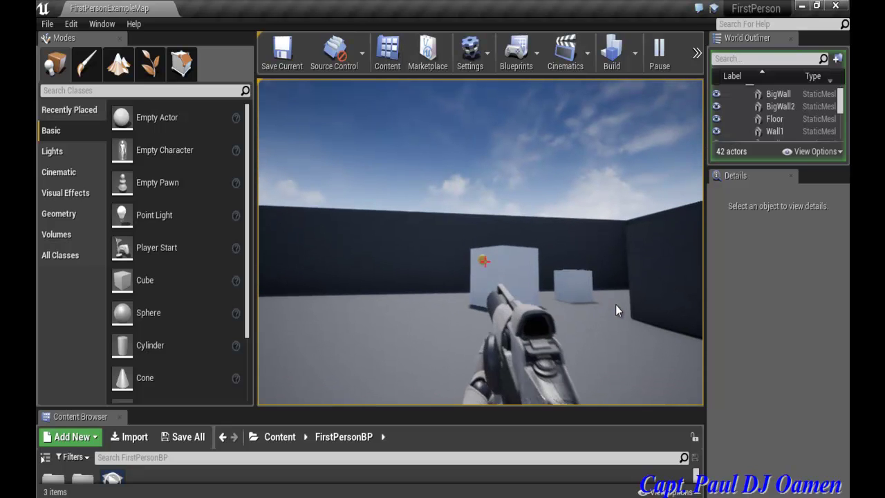
{"action": "left_click", "coordinate": [615, 304]}
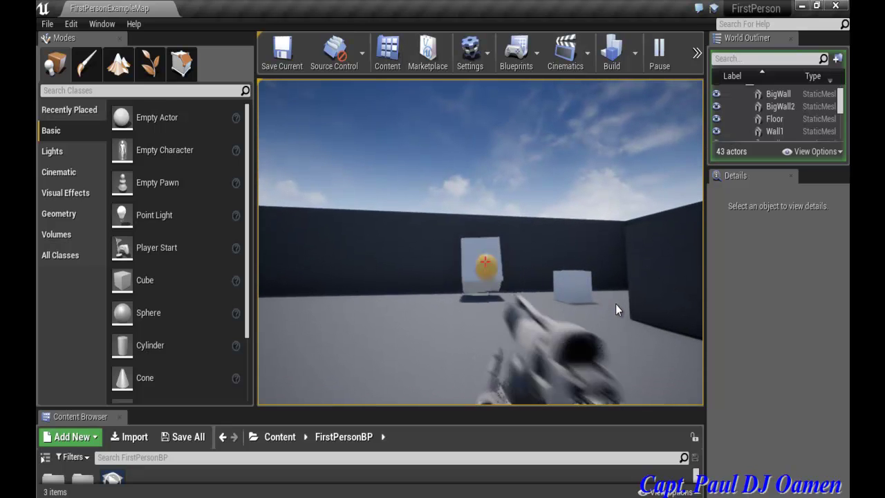